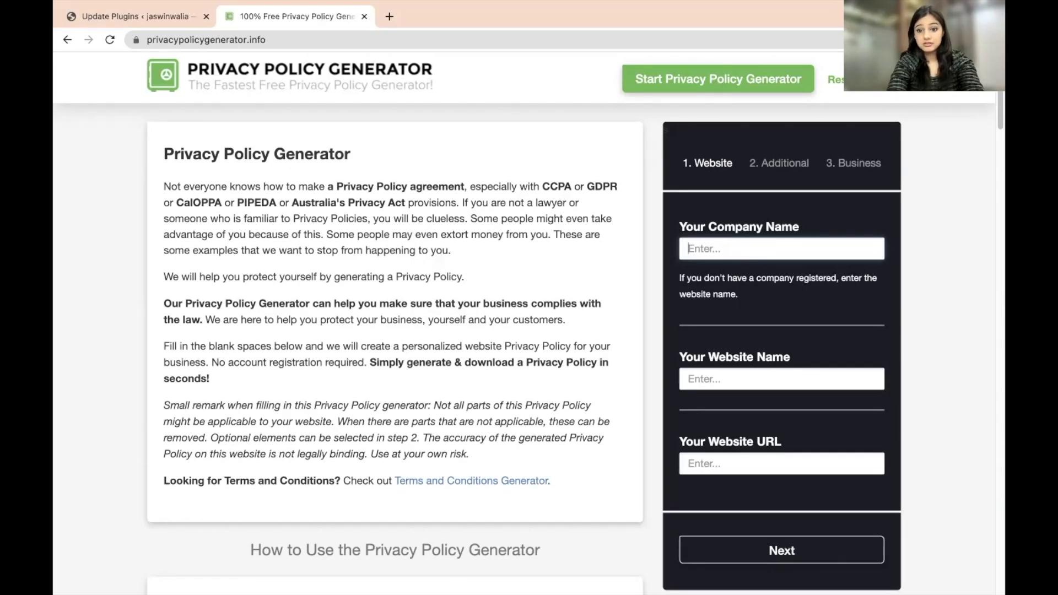
text(jaswinwalia.com)
- Enter jaswinwalia as the Website Name
click(741, 385)
text(jaswinwalia)
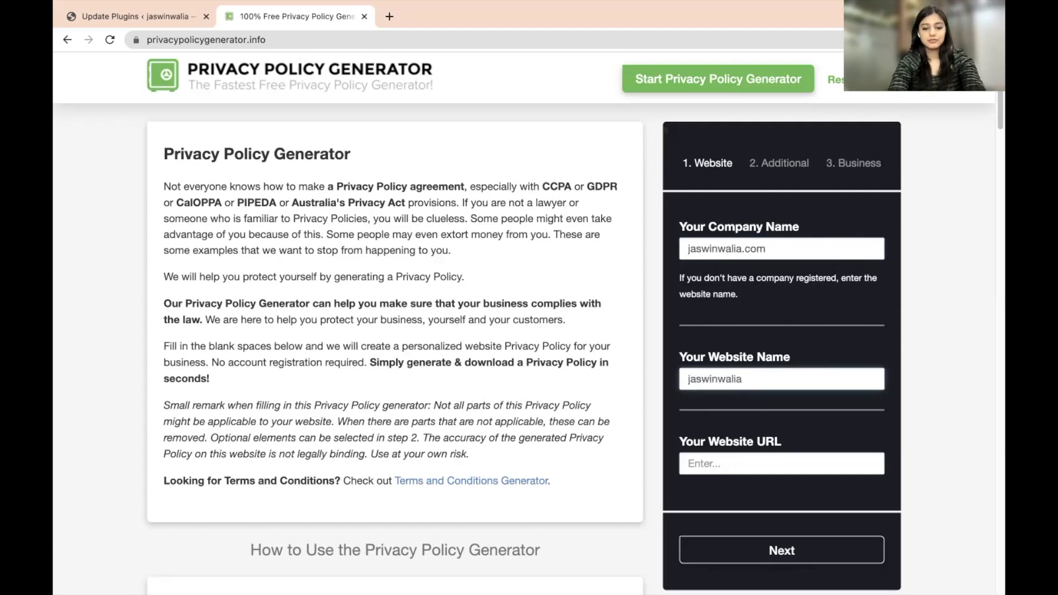
click(783, 458)
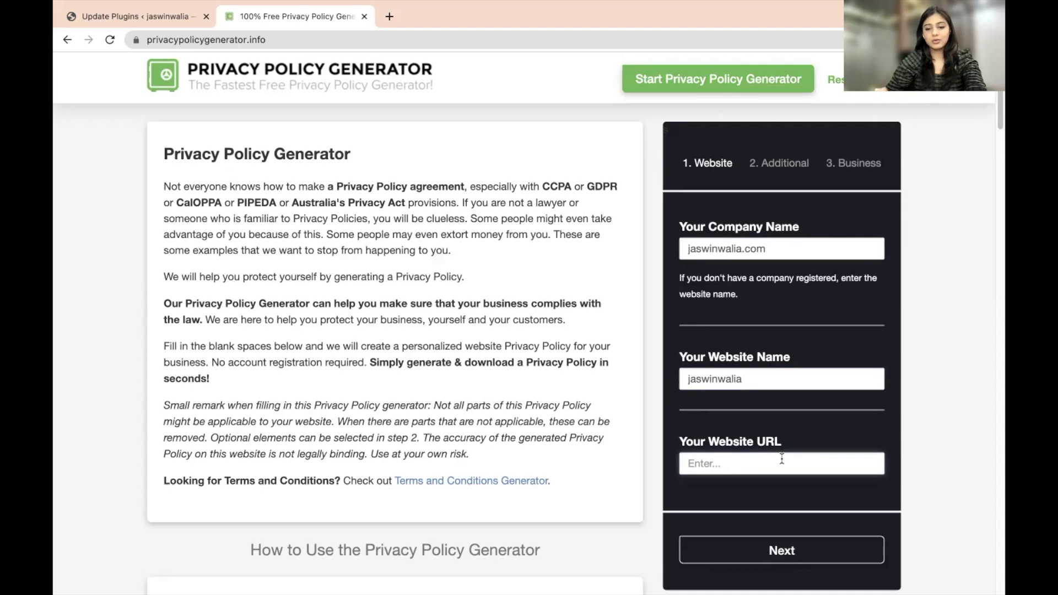
- Copy the WordPress site's full URL into Website URL and continue to the next step
click(147, 17)
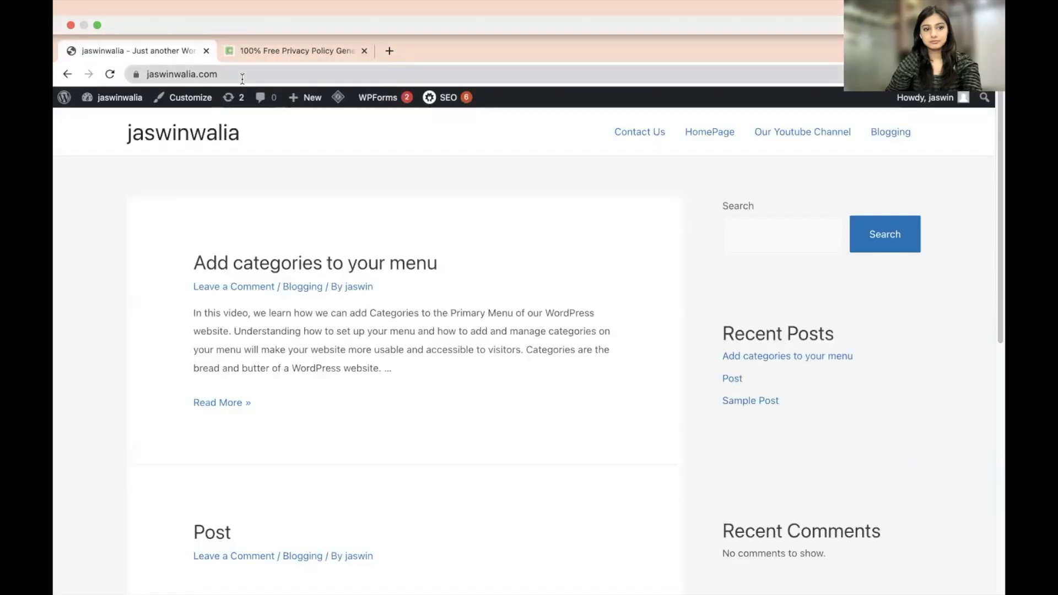
click(241, 78)
click(274, 74)
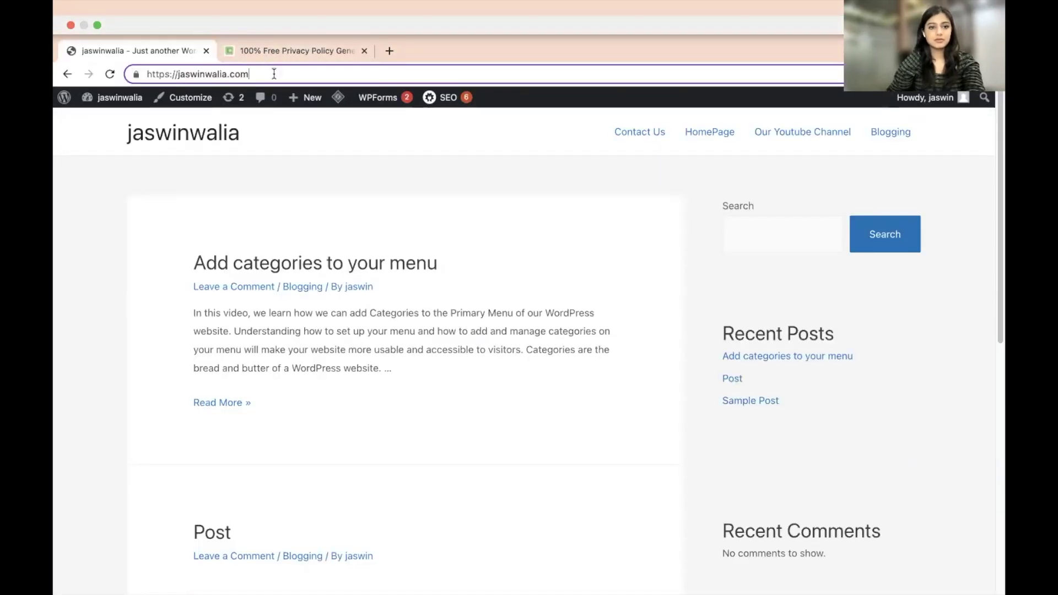
key(super+a)
key(super+c)
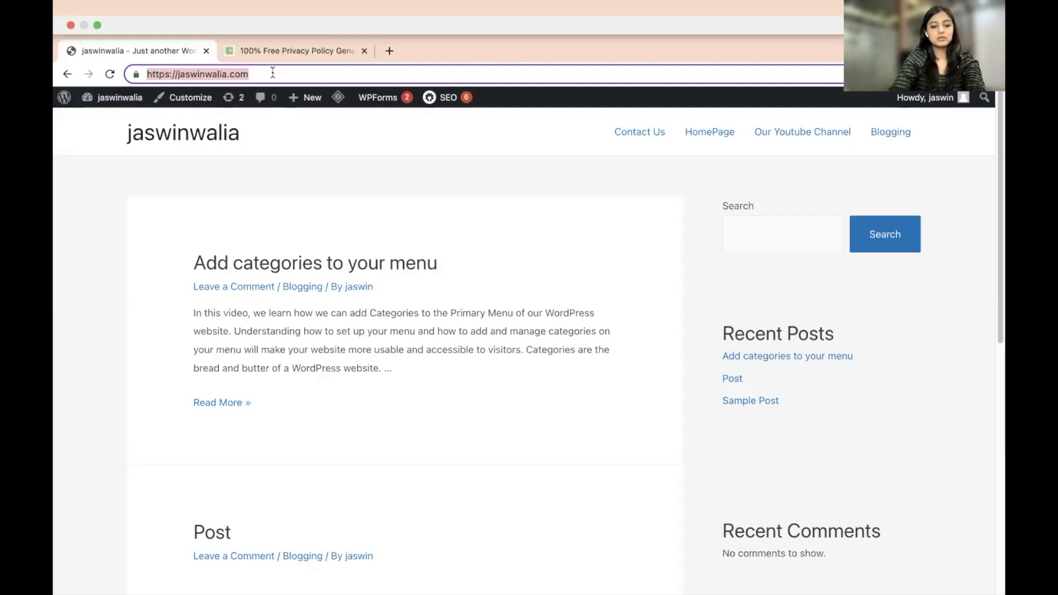
click(304, 49)
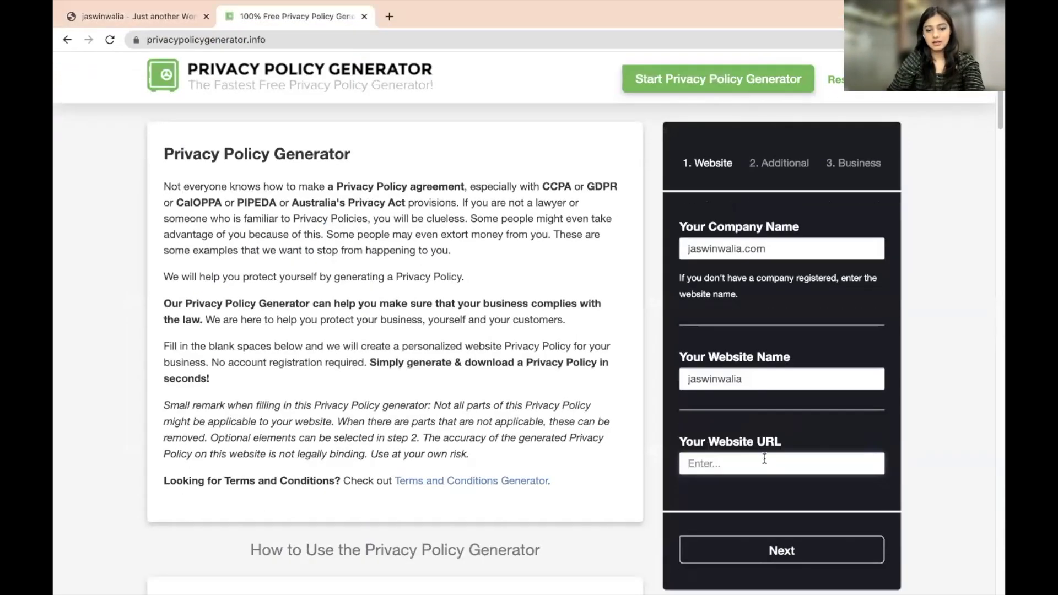
key(super+v)
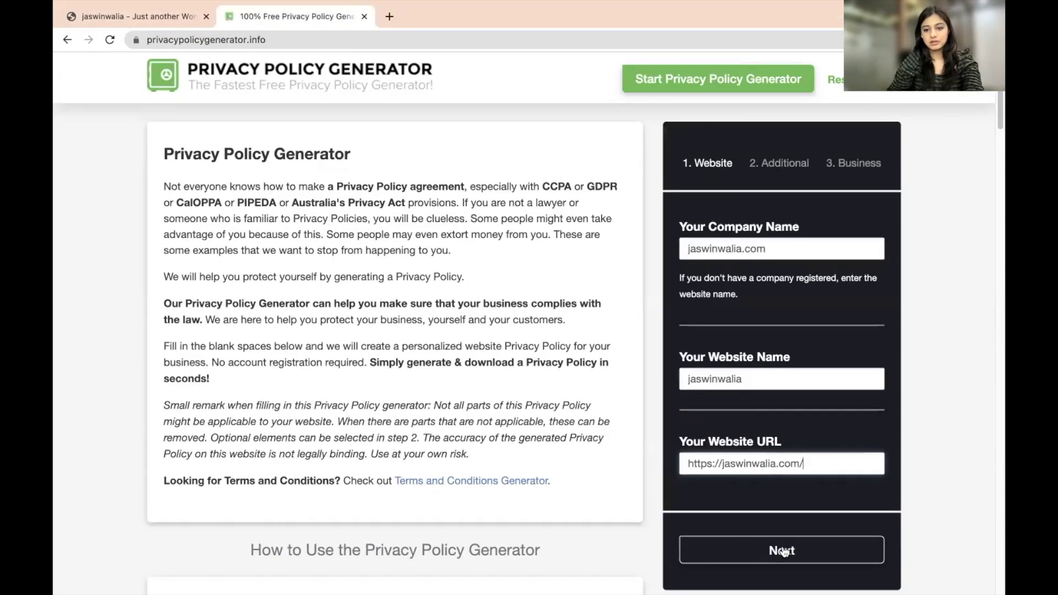
click(781, 550)
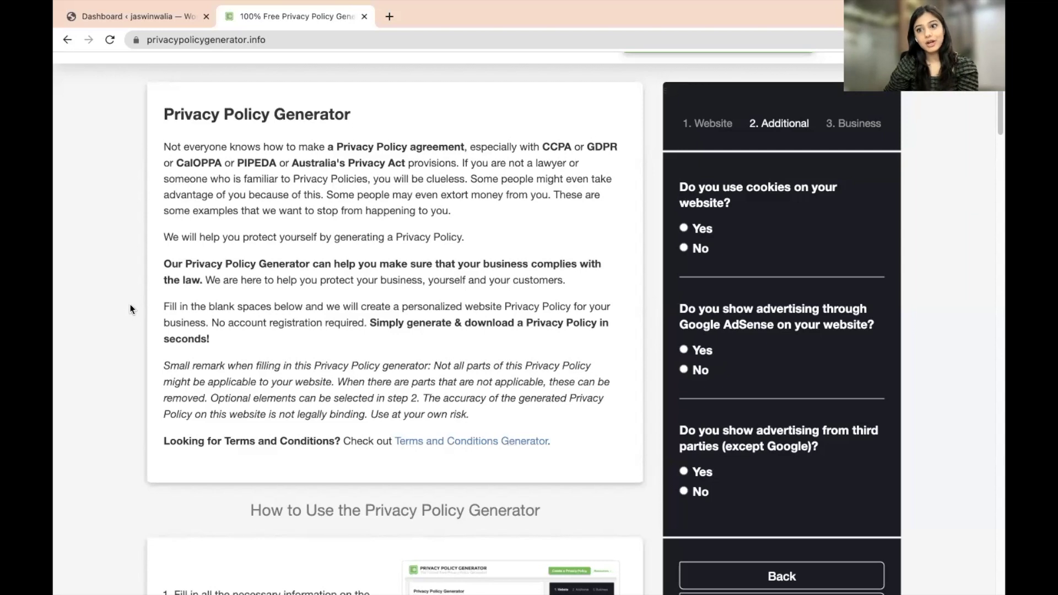
- Answer No to cookies, Google AdSense and third-party advertising, then continue
click(683, 249)
scroll(647, 348, down, 2)
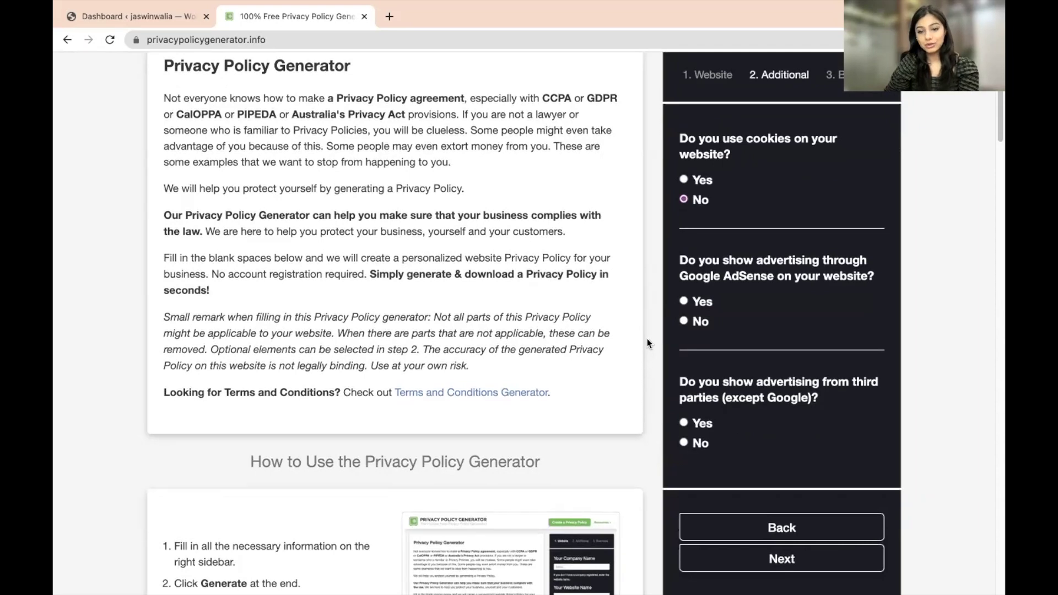
click(684, 322)
scroll(669, 371, down, 1)
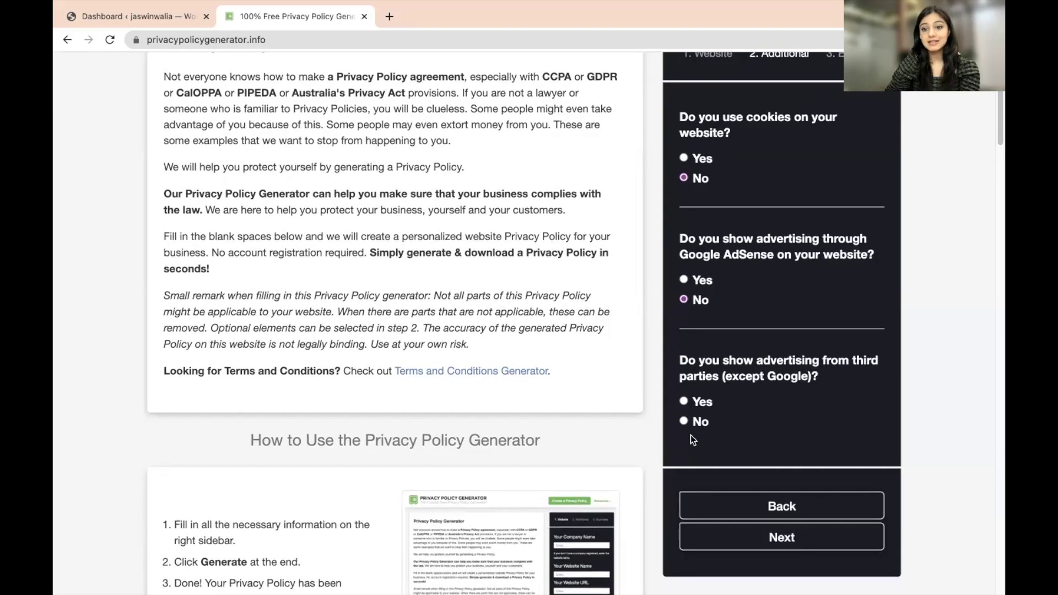
click(684, 421)
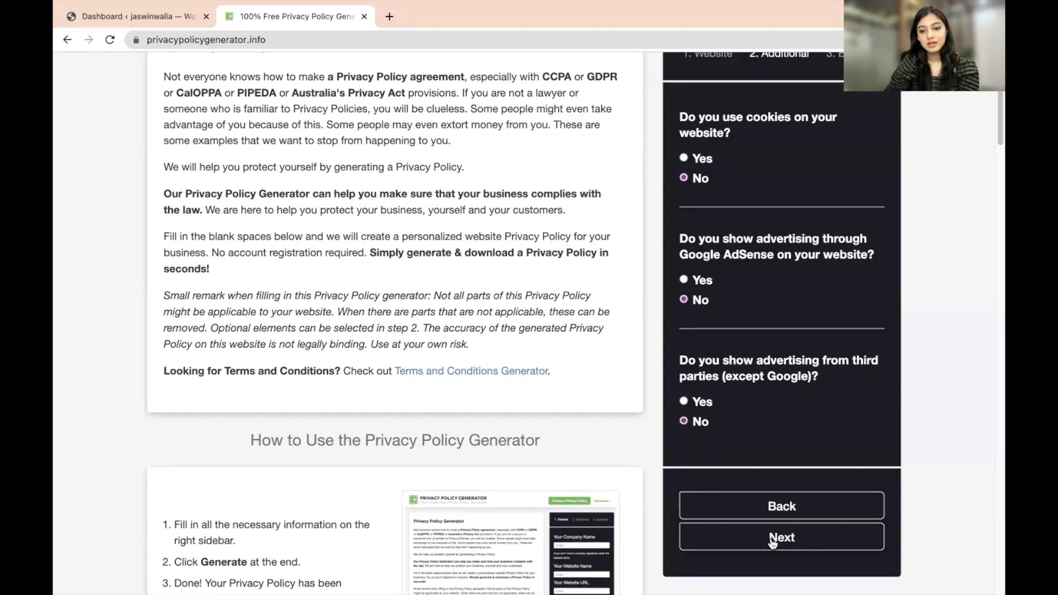
click(772, 541)
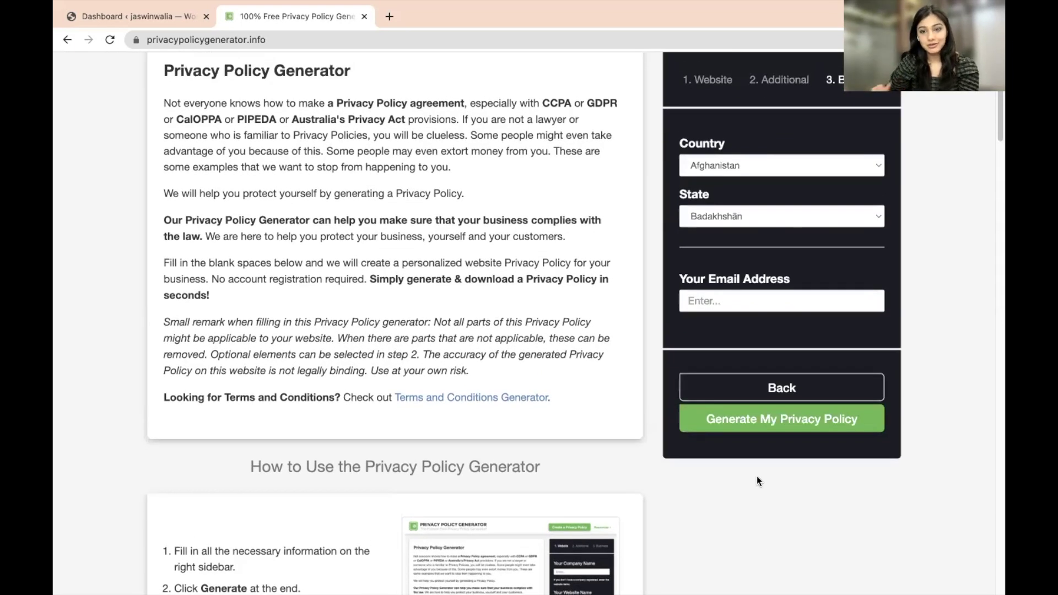
- Set Country to India and State to Chhattisgarh, and enter the contact e-mail address
click(752, 164)
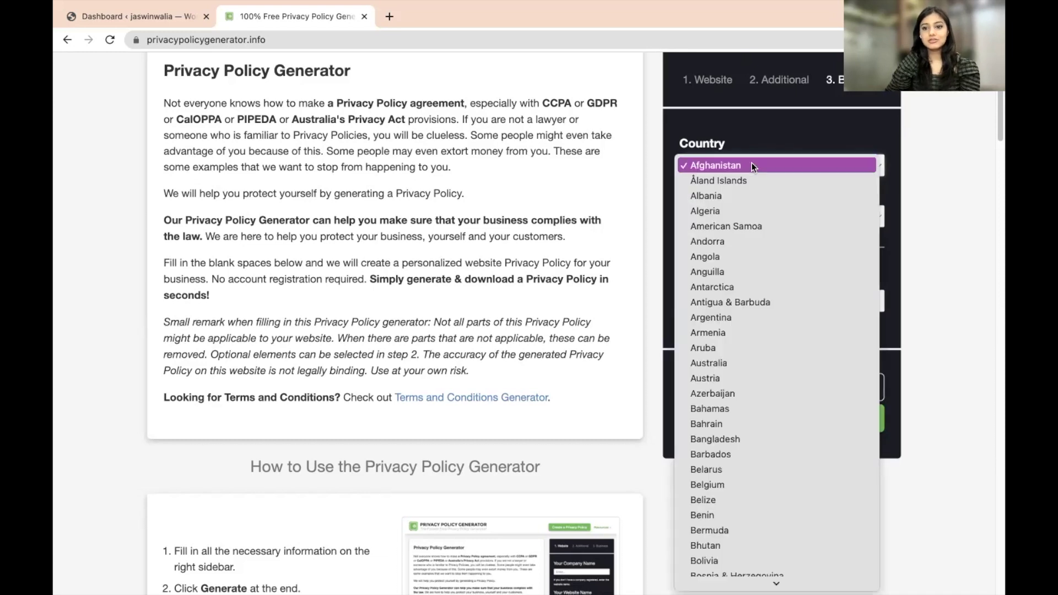
text(india)
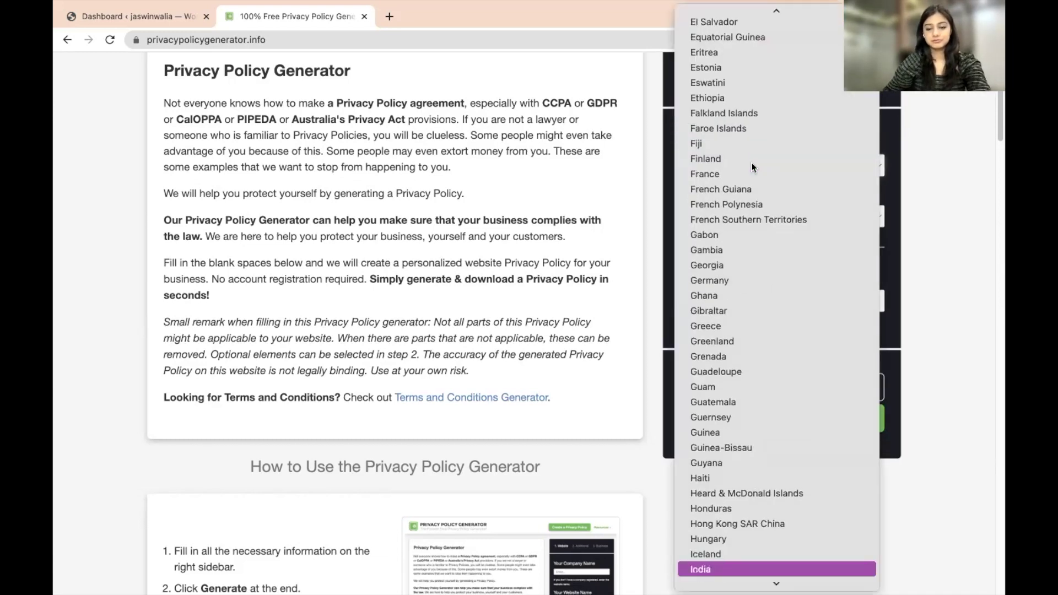
click(714, 568)
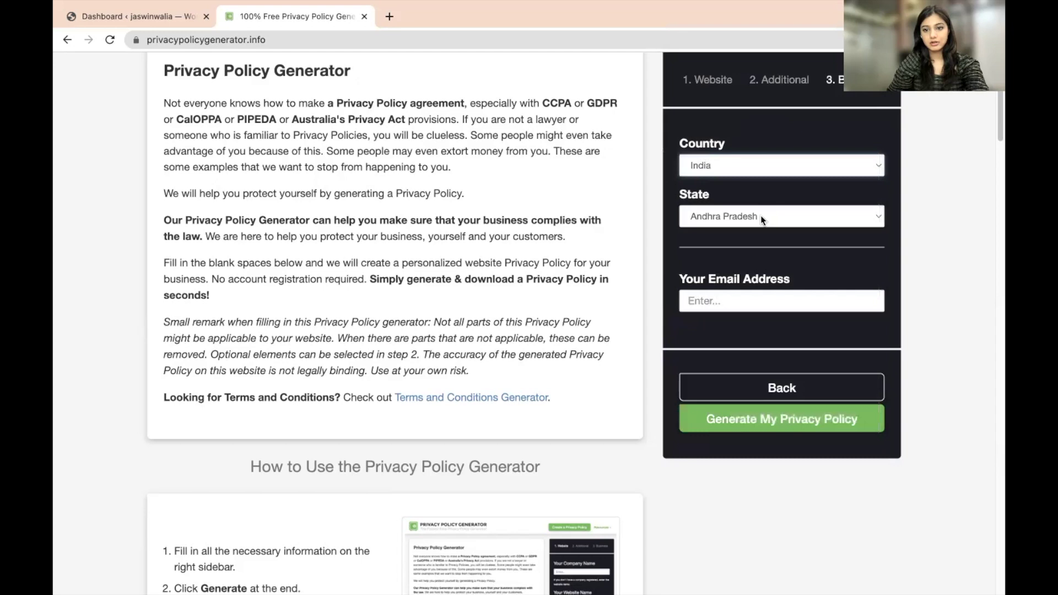
click(760, 220)
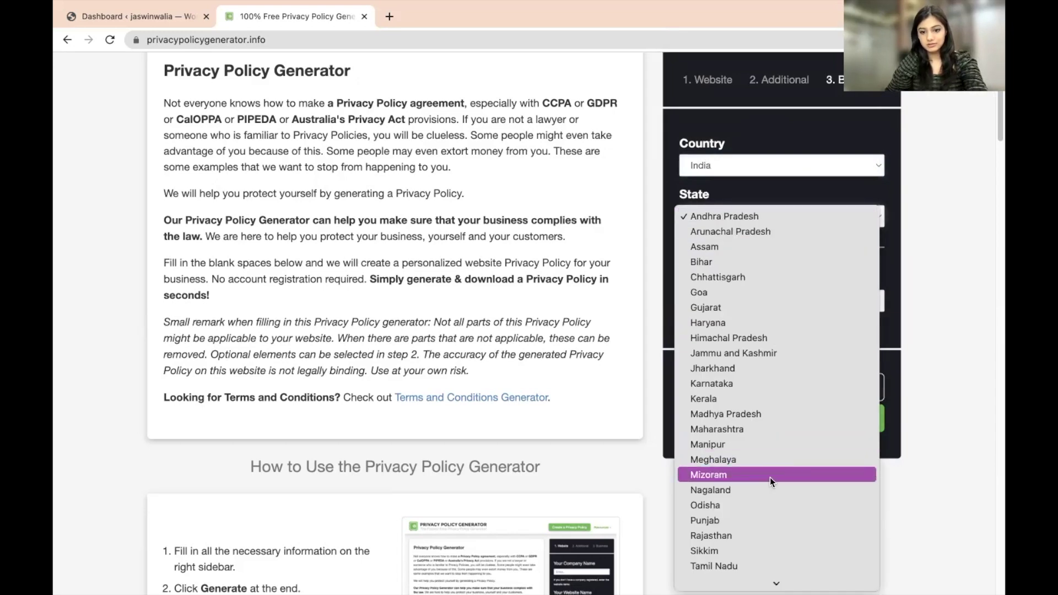
mouse_move(767, 584)
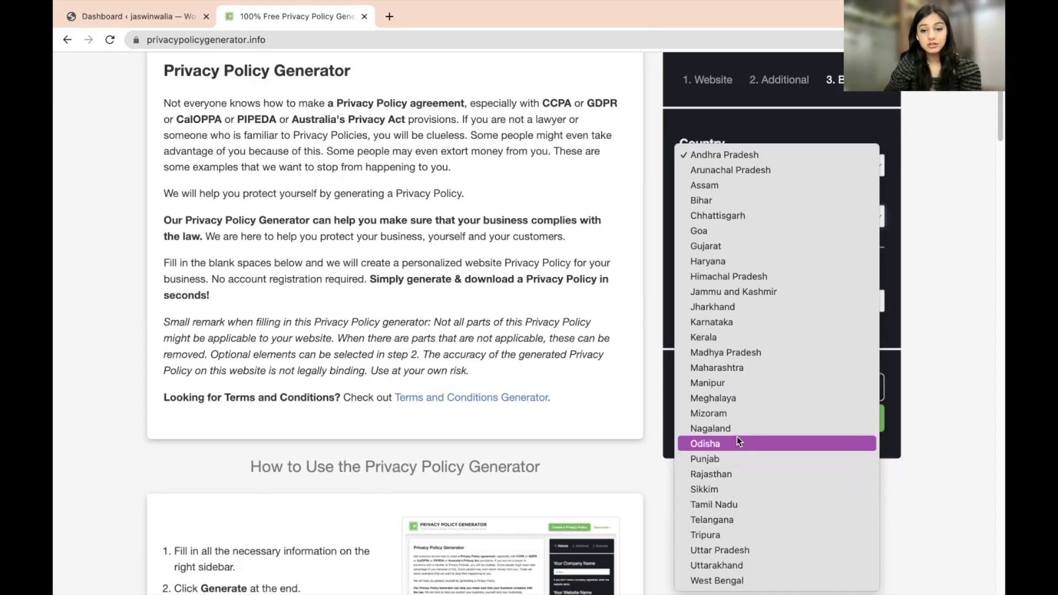
click(731, 219)
click(715, 305)
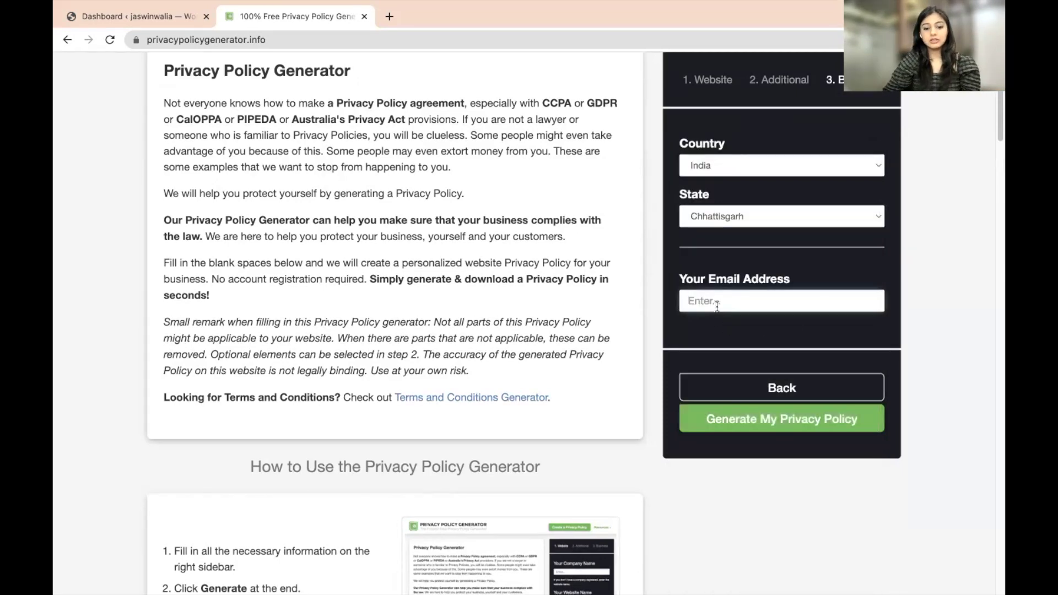
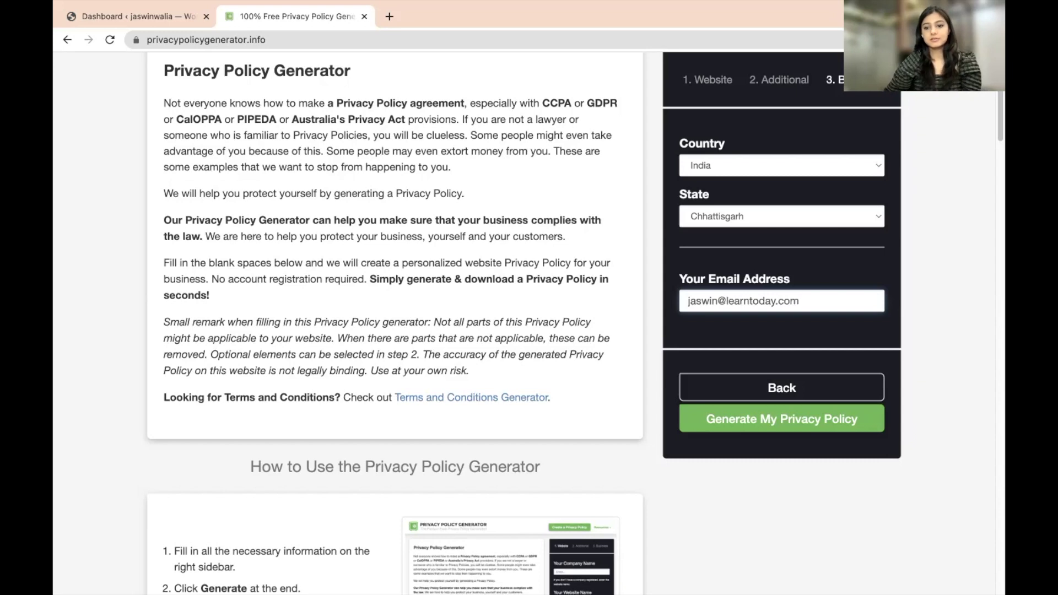
- Generate the jaswinwalia.com privacy policy and copy its text to the clipboard
click(807, 427)
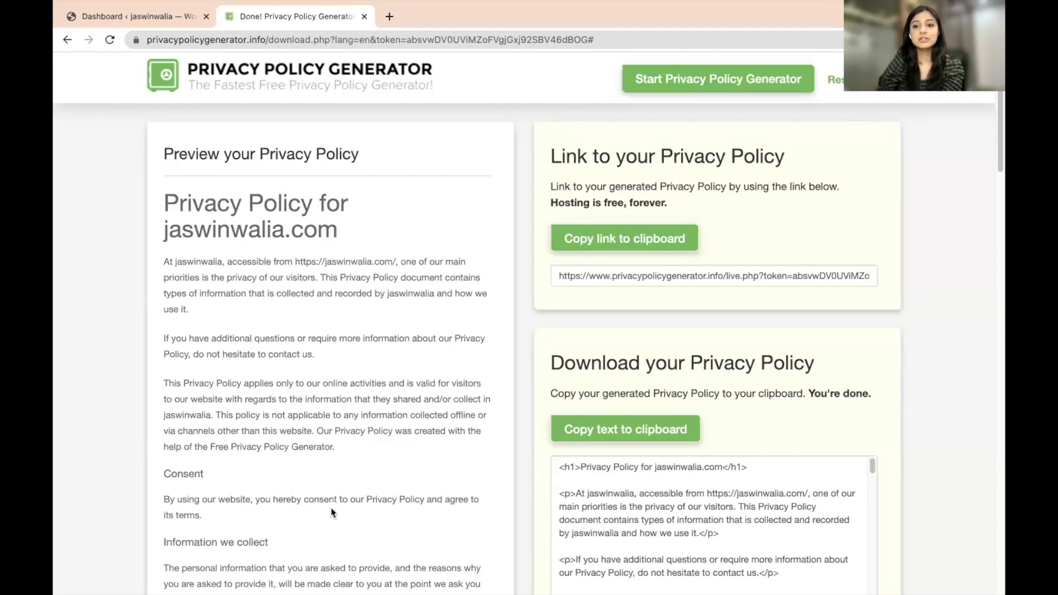
scroll(585, 441, down, 2)
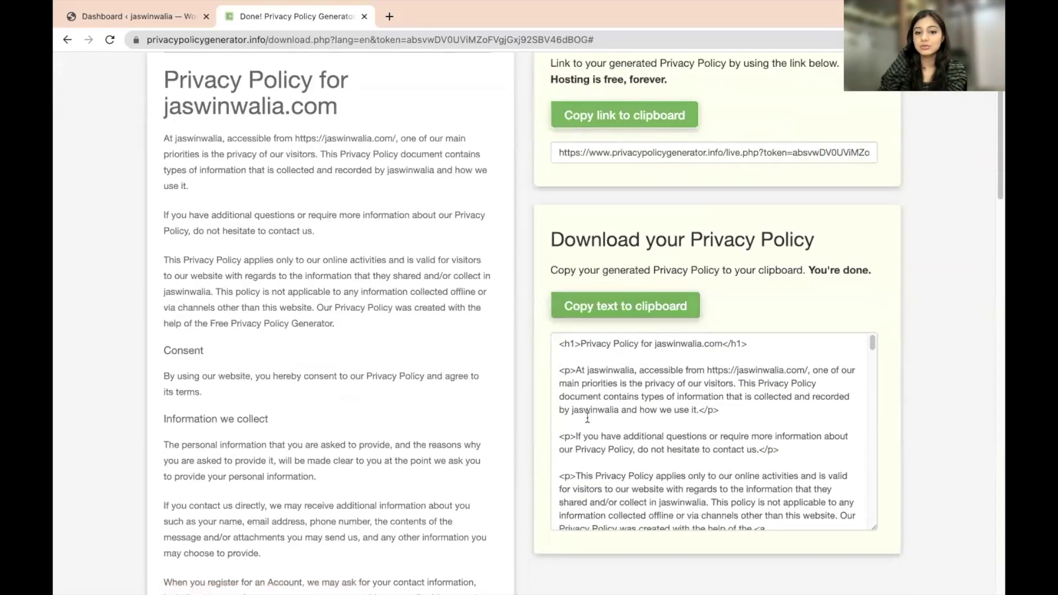
drag(550, 239, 825, 248)
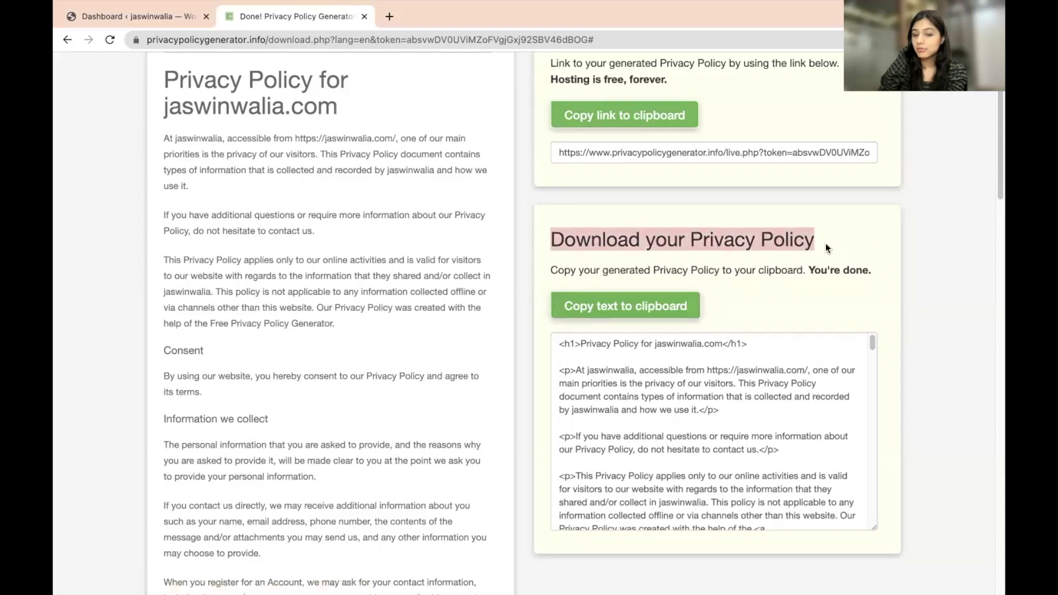
click(677, 305)
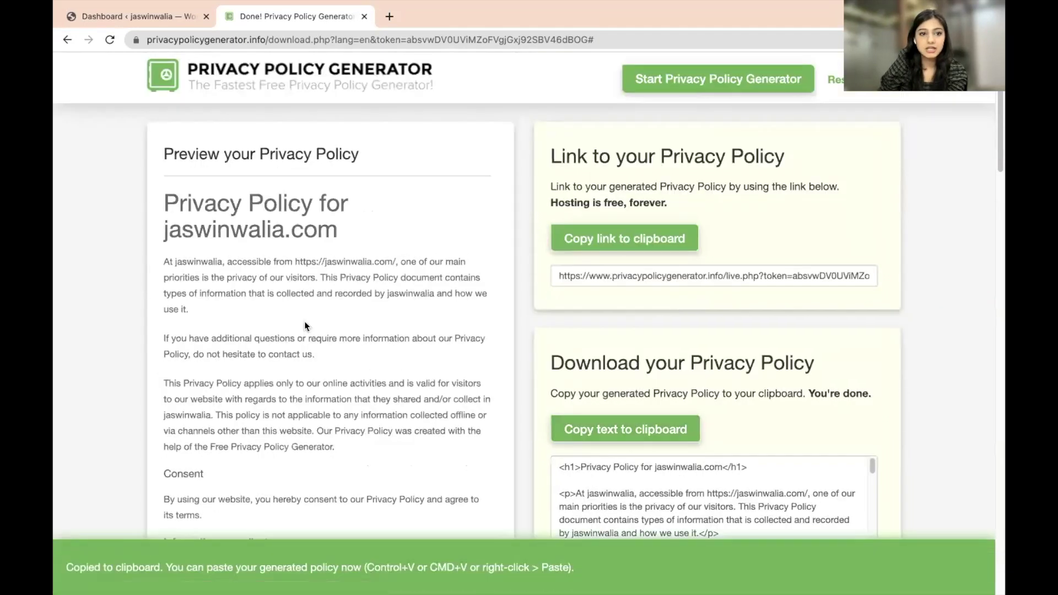
- Add a new WordPress page through Pages > Add New and title it 'Privacy Policy'
click(165, 22)
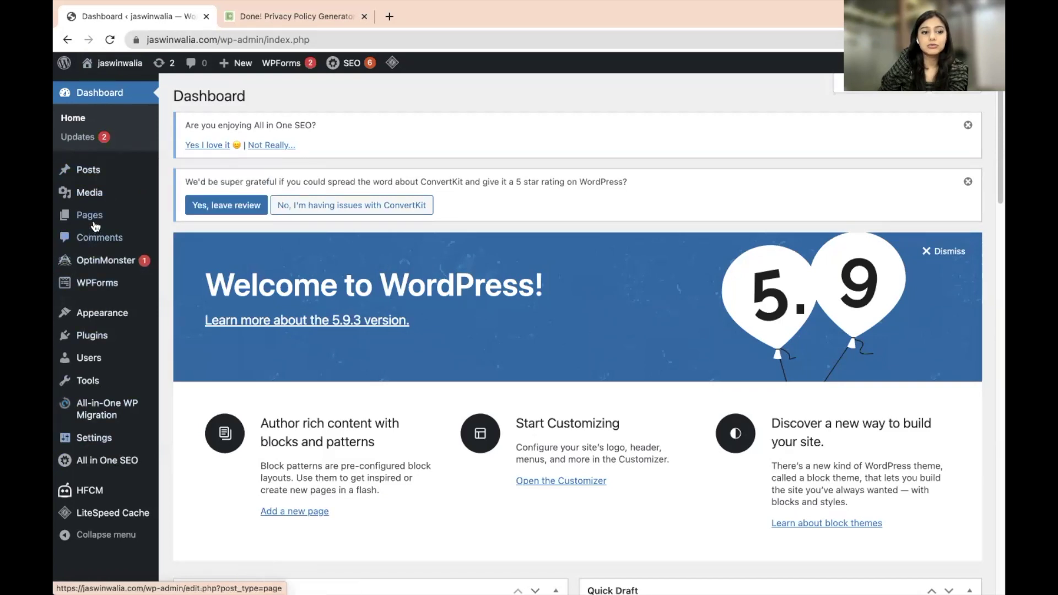
mouse_move(93, 222)
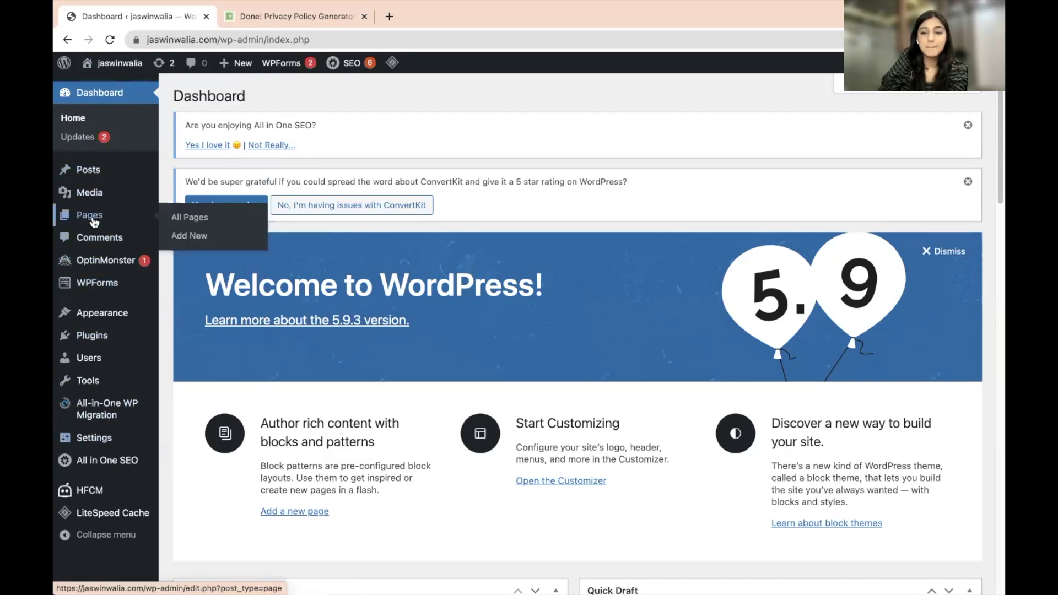
click(195, 245)
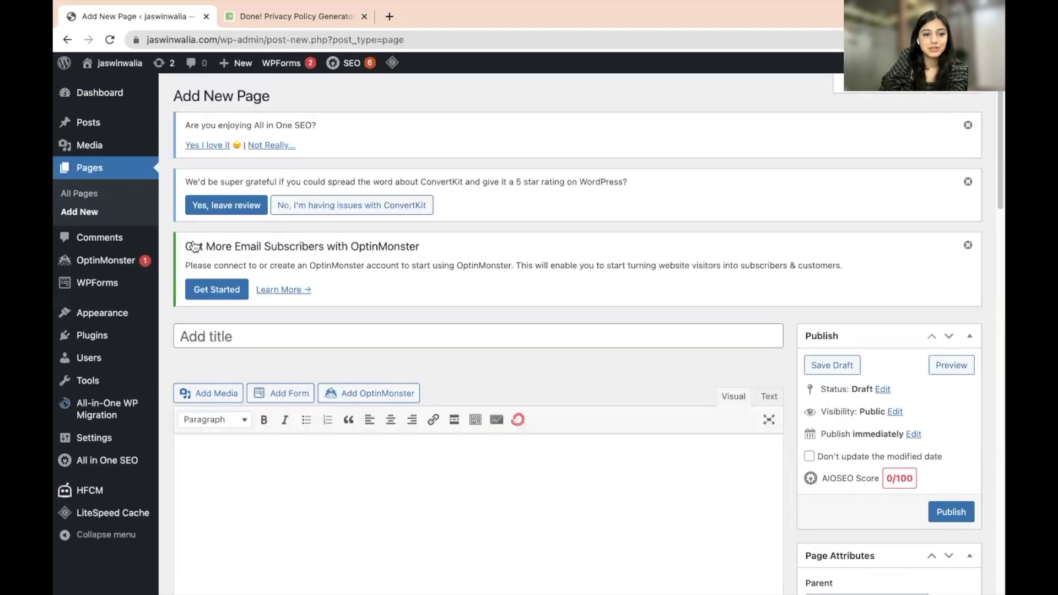
click(284, 339)
text(Privacy Policy)
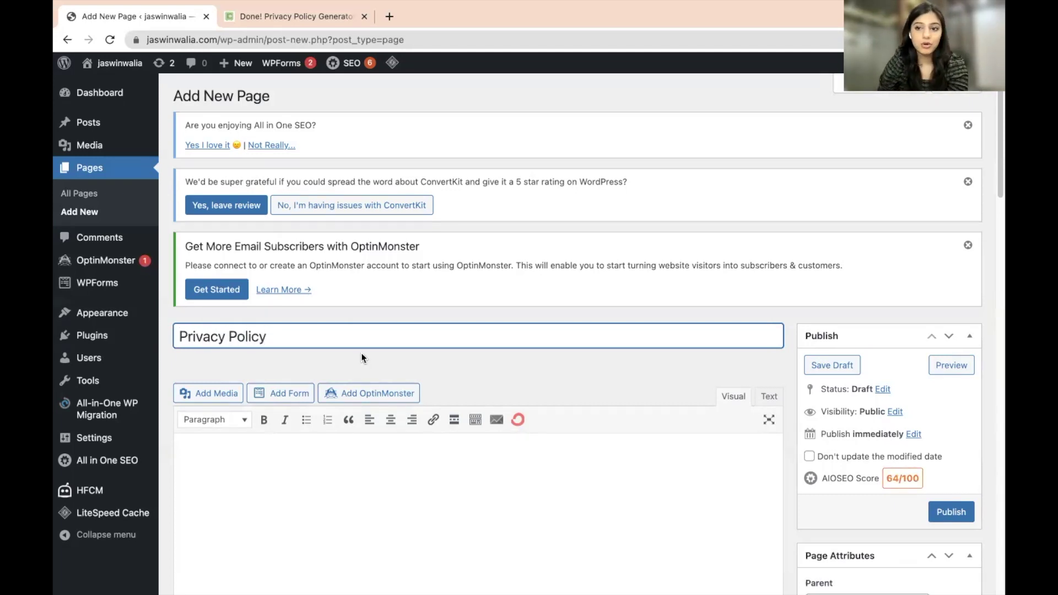
scroll(381, 358, down, 3)
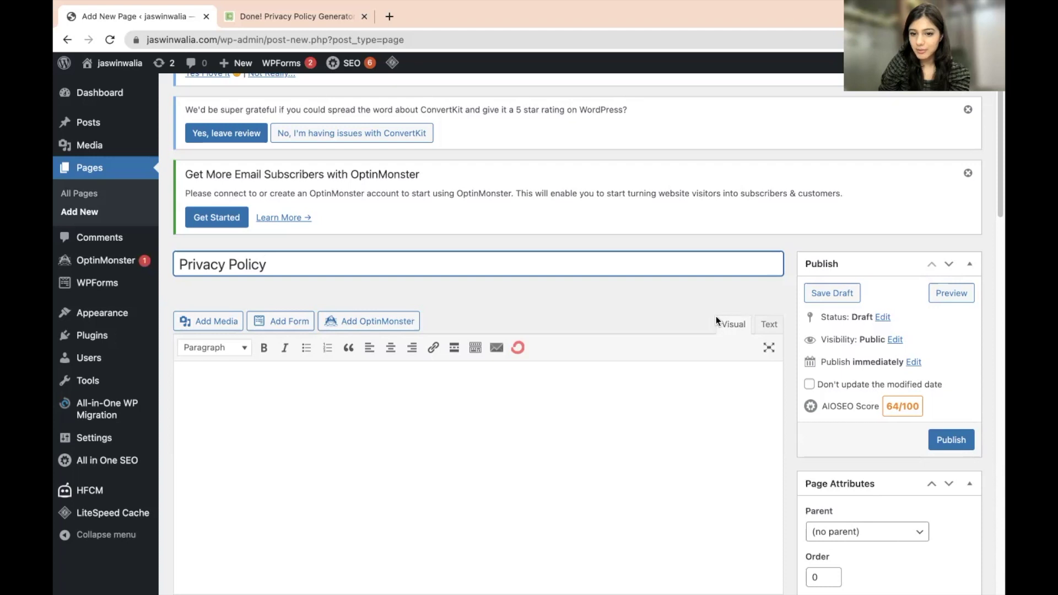
- Paste the copied privacy policy HTML into the page body in the Text editor
click(769, 330)
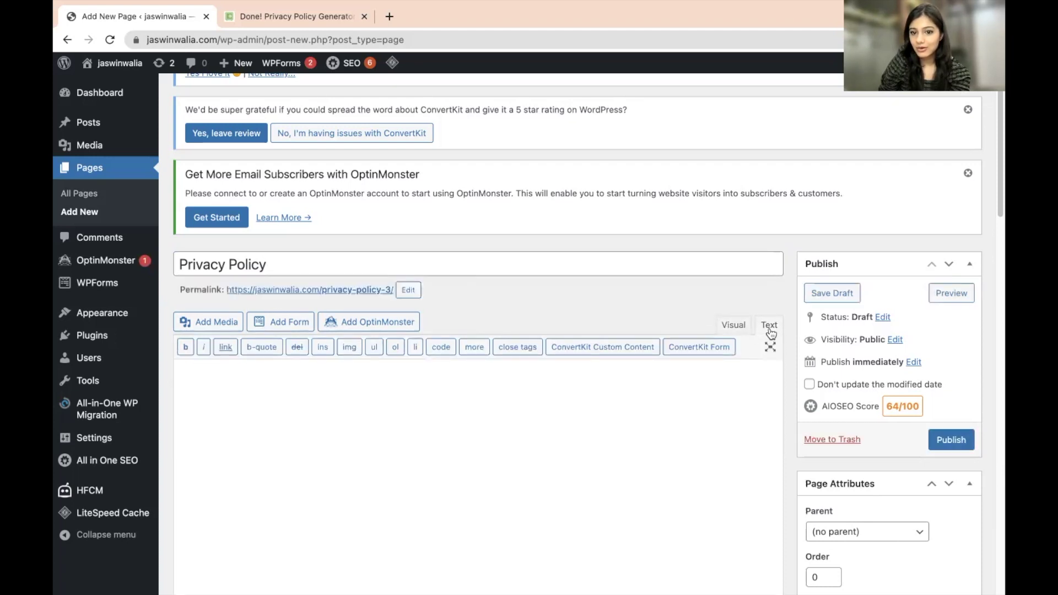
click(518, 397)
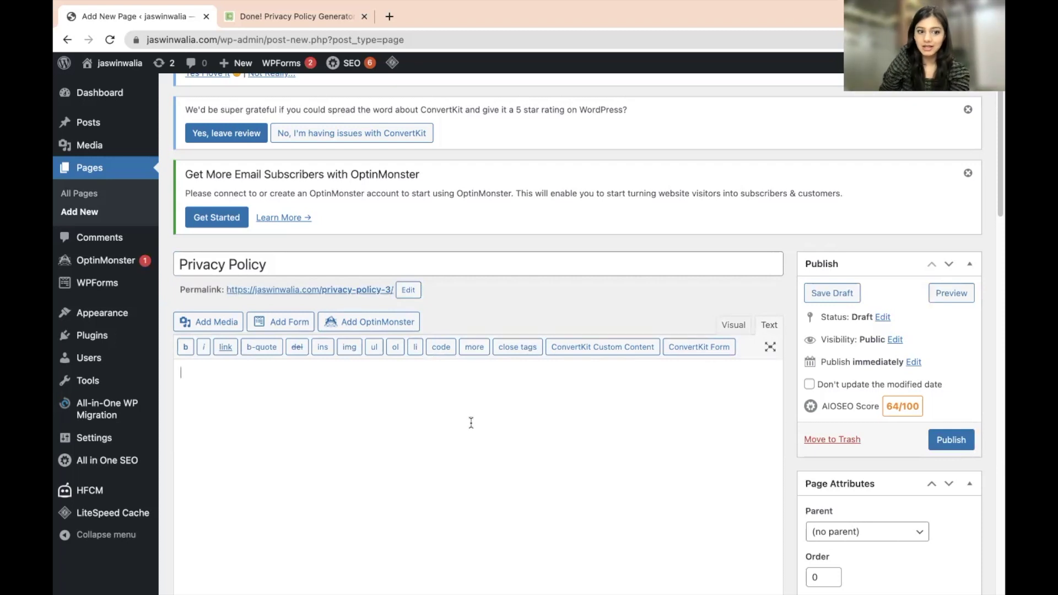
key(super+v)
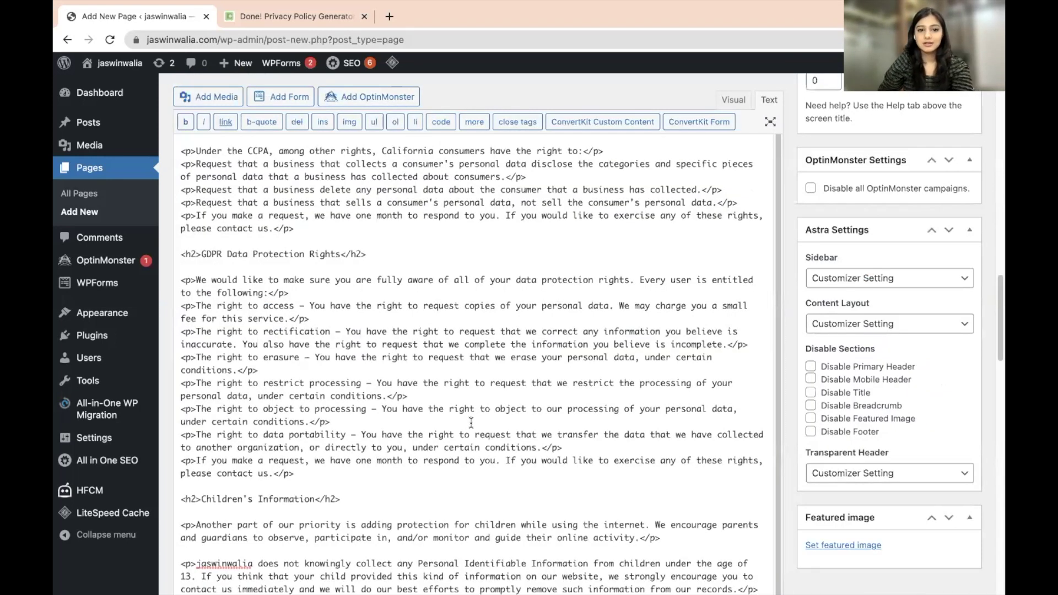
scroll(472, 424, up, 5)
scroll(457, 407, up, 15)
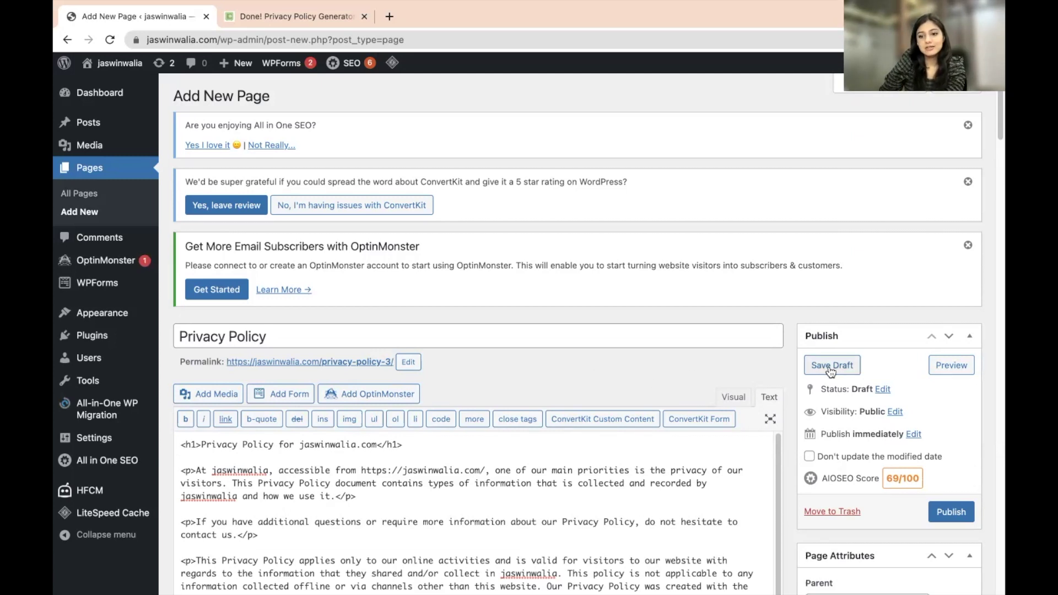
- Publish the Privacy Policy page
click(947, 513)
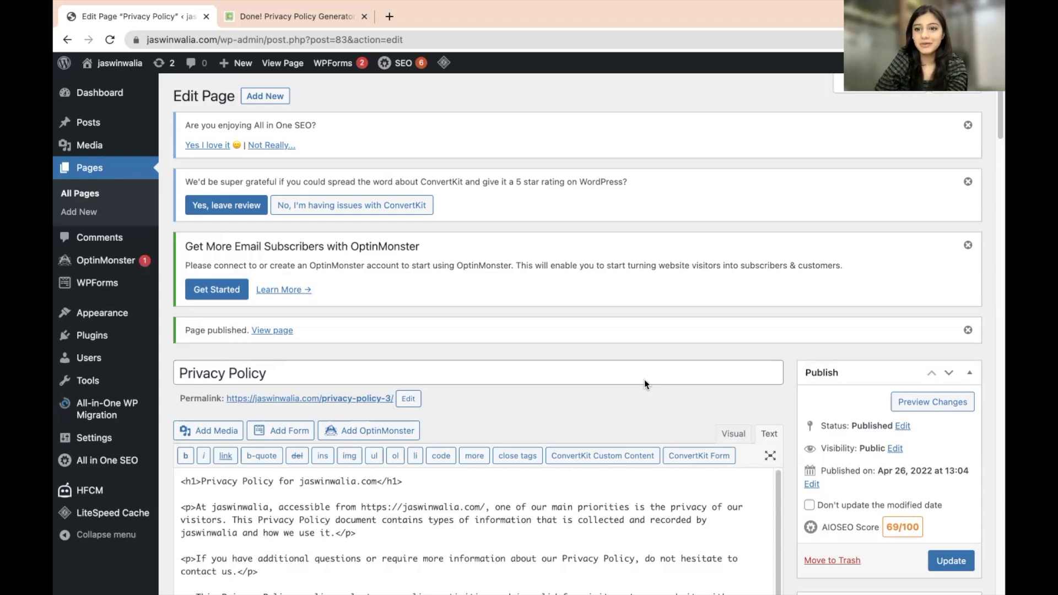
scroll(565, 416, down, 4)
scroll(559, 408, up, 4)
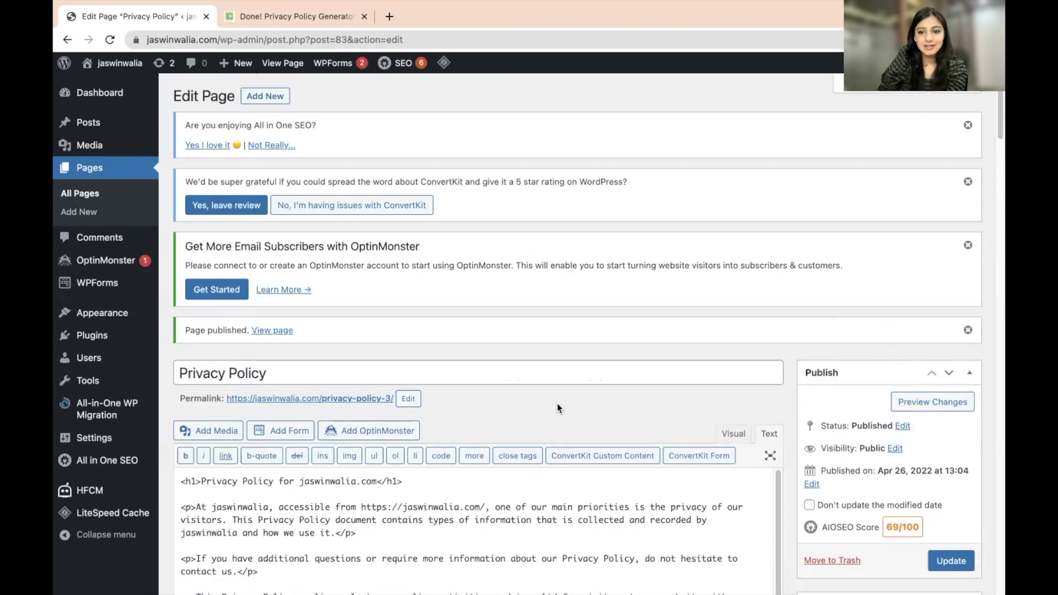
- Preview the published Privacy Policy page in a new tab and scroll through it
click(912, 408)
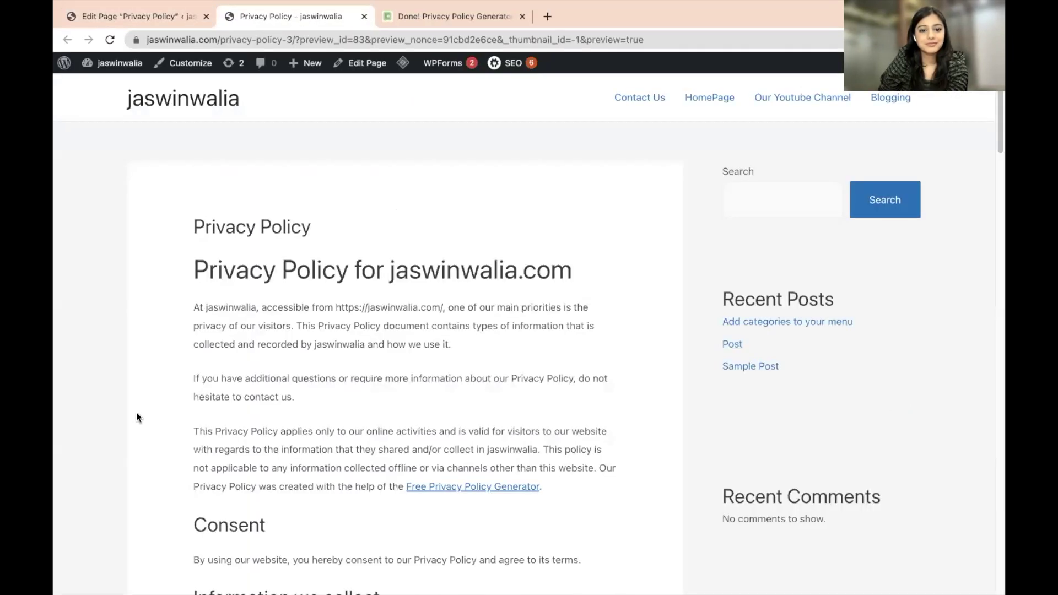
scroll(138, 417, down, 20)
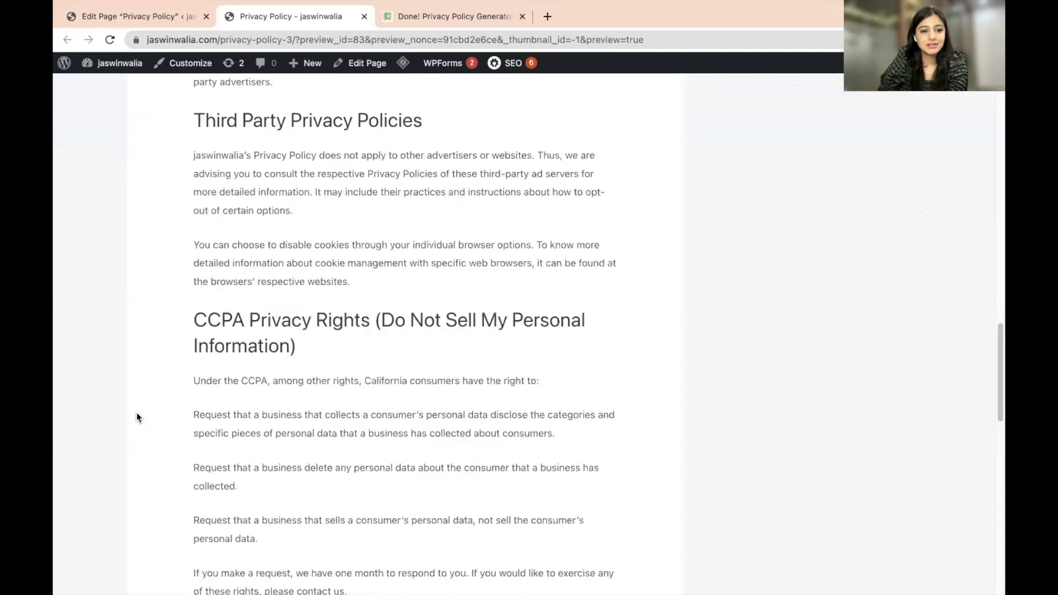
scroll(137, 417, down, 3)
scroll(138, 417, up, 20)
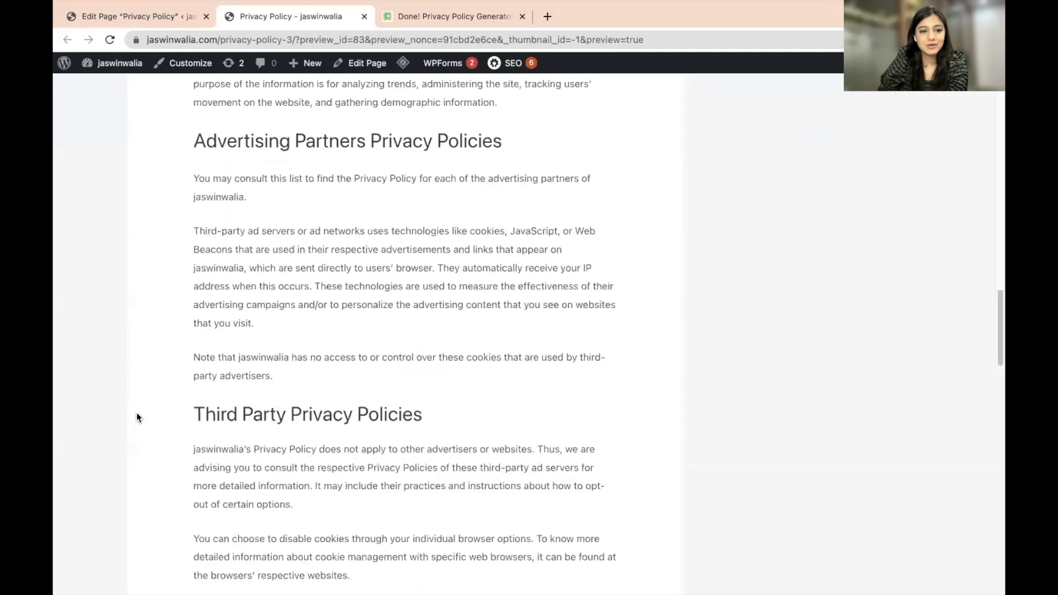
scroll(138, 417, up, 4)
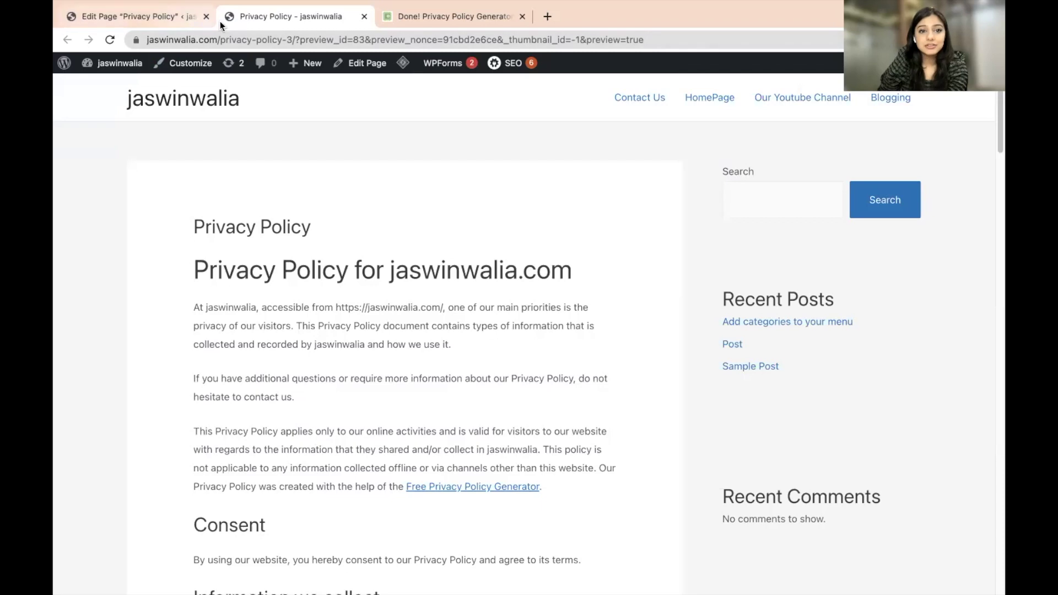
- Look over the generator tab, then return to the Privacy Policy page editor
click(409, 18)
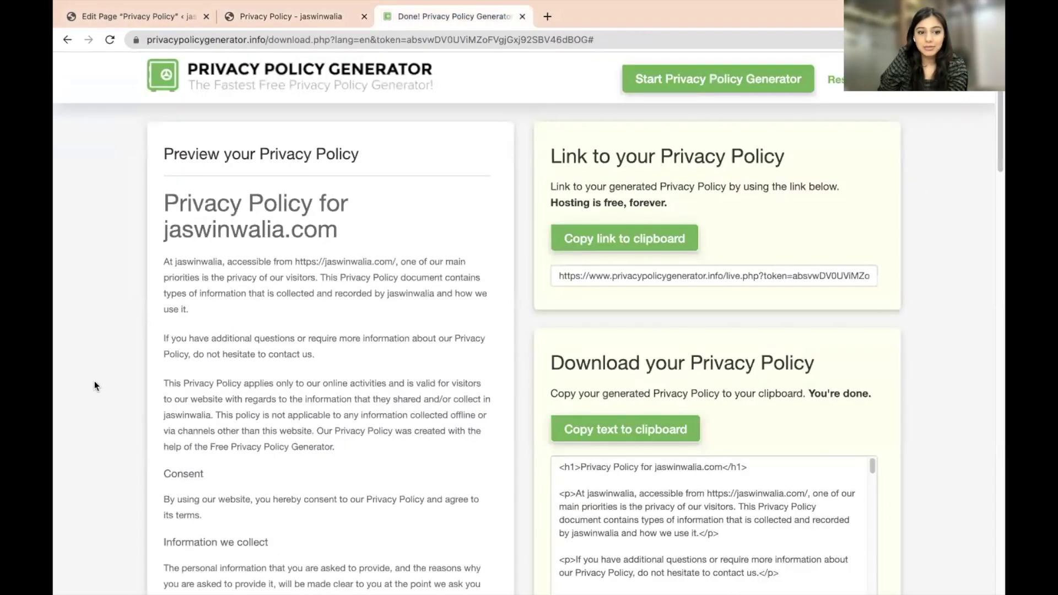
scroll(94, 380, down, 8)
scroll(94, 379, up, 8)
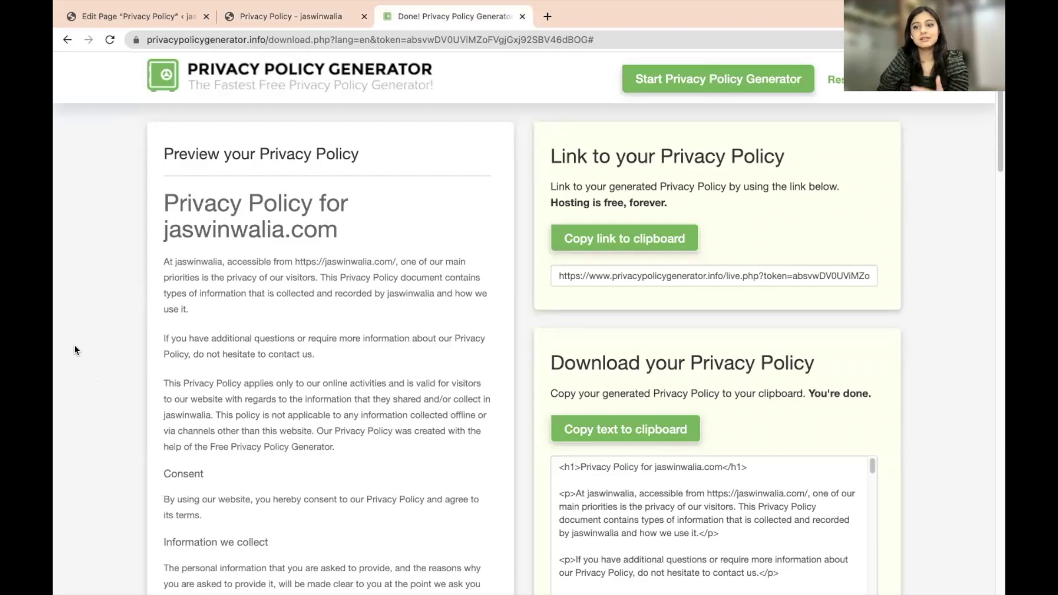
click(147, 18)
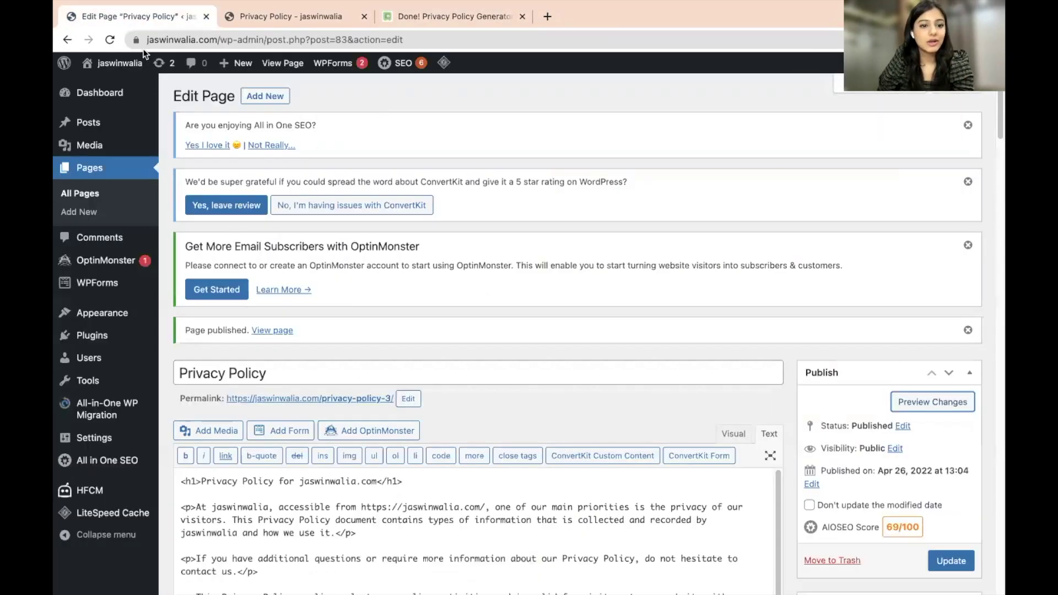